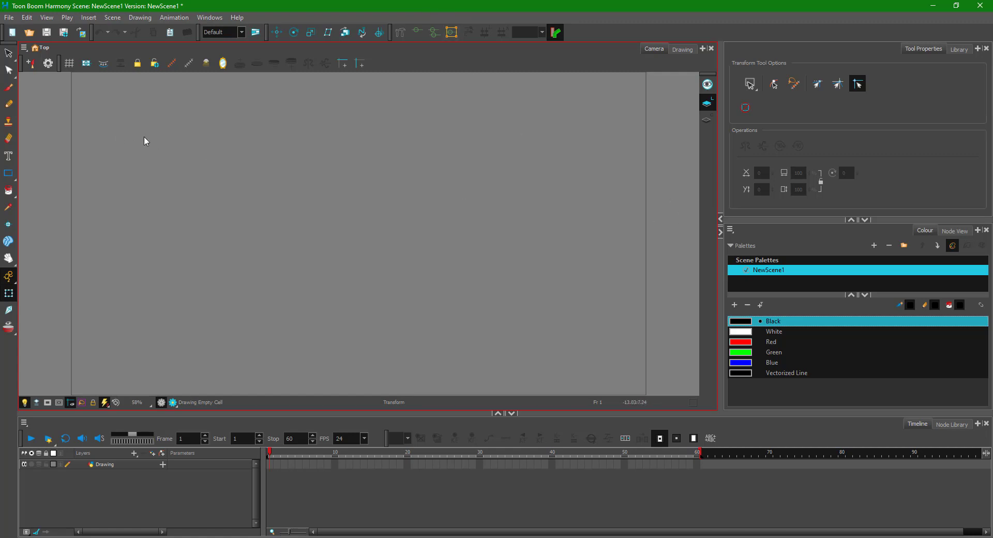
Step: Draw a large circle with the Brush on the left half of the camera frame
key(alt+b)
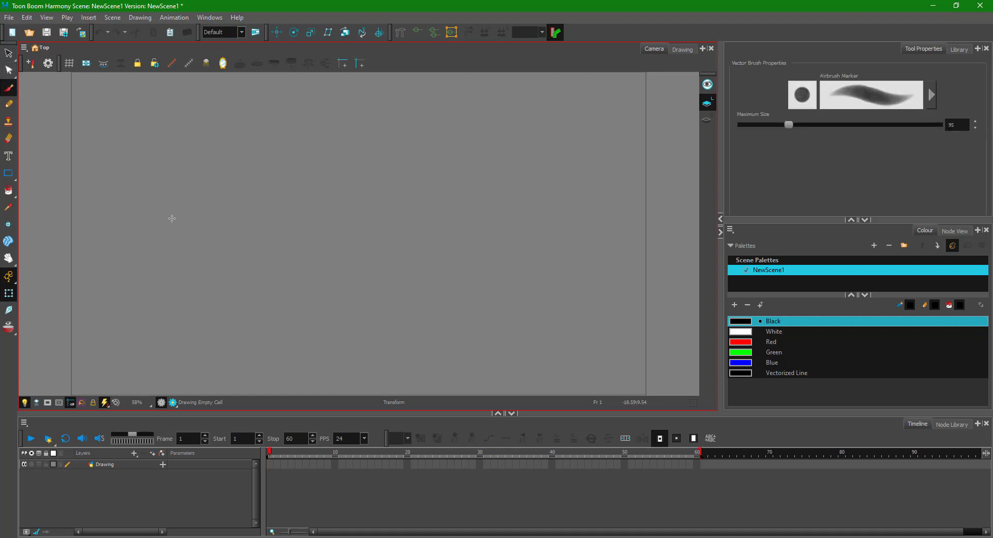
mouse_move(118, 206)
mouse_down()
mouse_move(233, 177)
mouse_move(246, 250)
mouse_move(178, 278)
mouse_move(129, 248)
mouse_move(129, 184)
mouse_up()
key(alt+s)
Step: Extend the circle drawing's exposure through frame 30
click(262, 460)
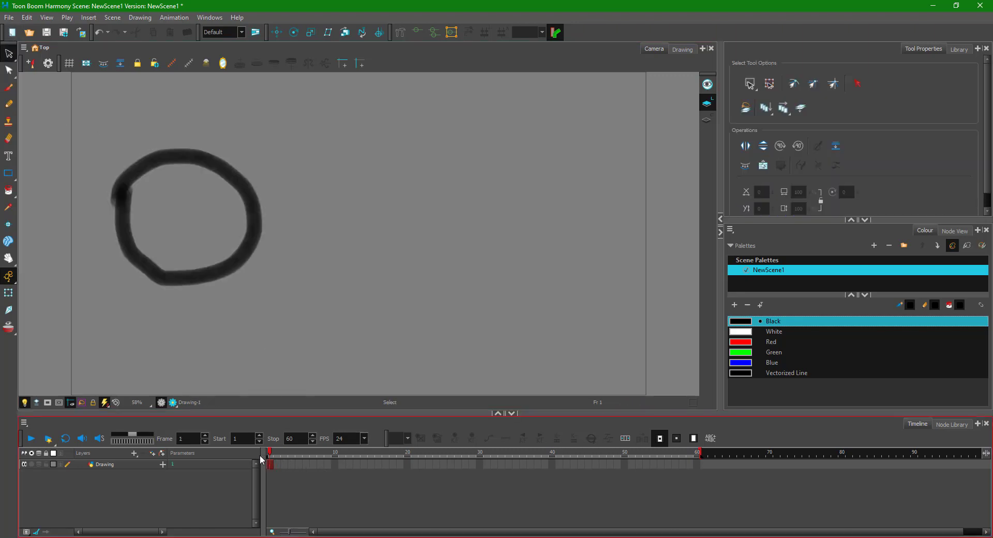
click(482, 458)
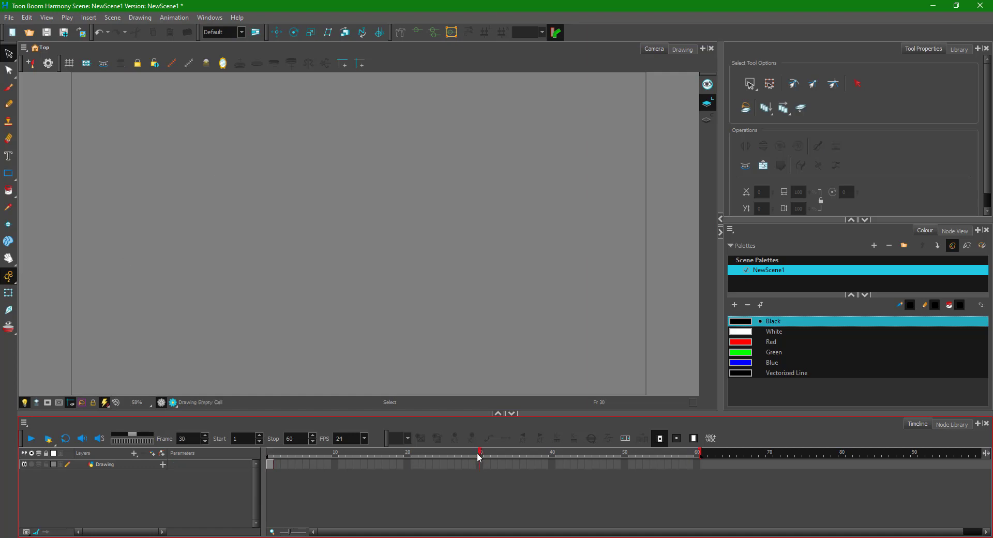
key(F5)
click(484, 466)
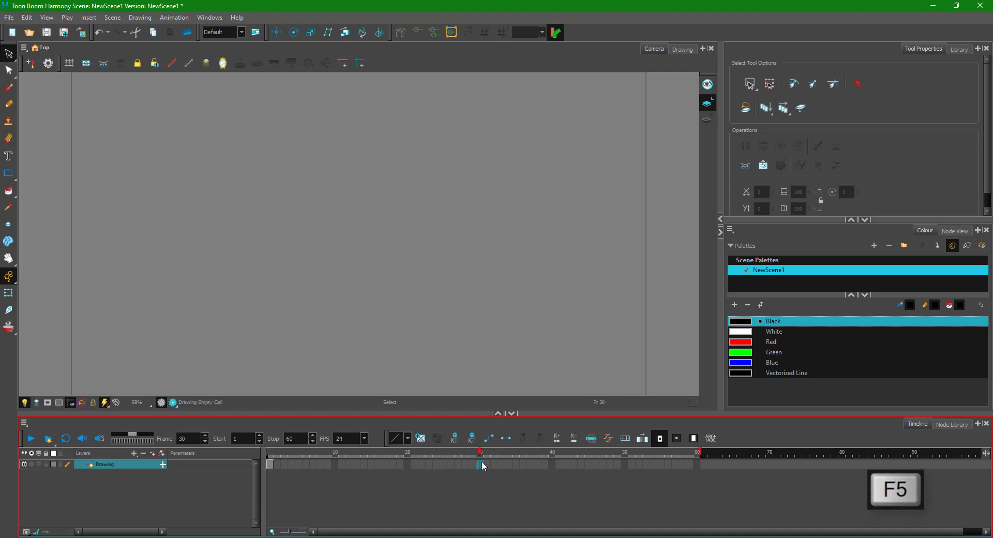
key(F5)
drag(477, 456, 423, 466)
Step: Move the Drawing layer's pivot to the middle of the circle and return to the Transform tool
click(270, 465)
click(9, 293)
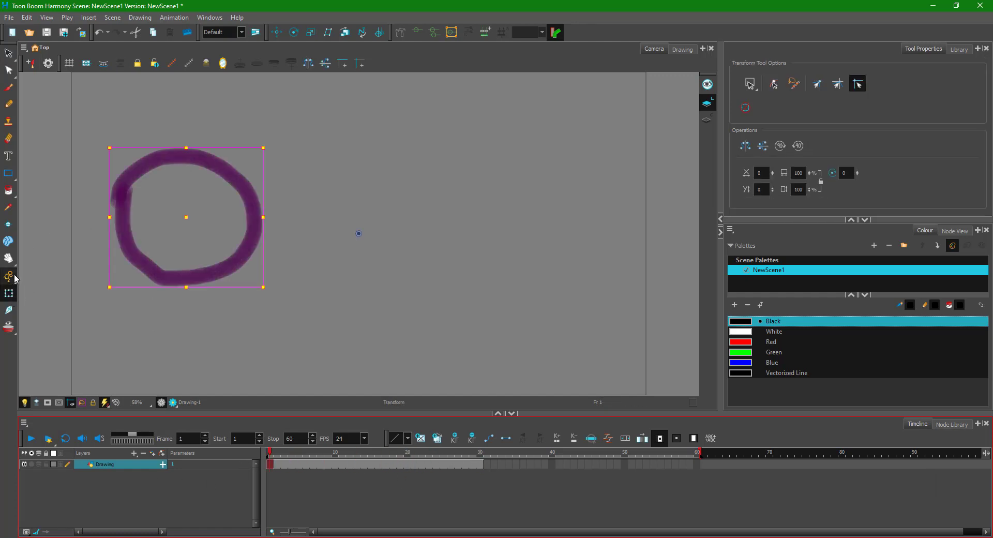
click(277, 33)
drag(186, 224, 189, 214)
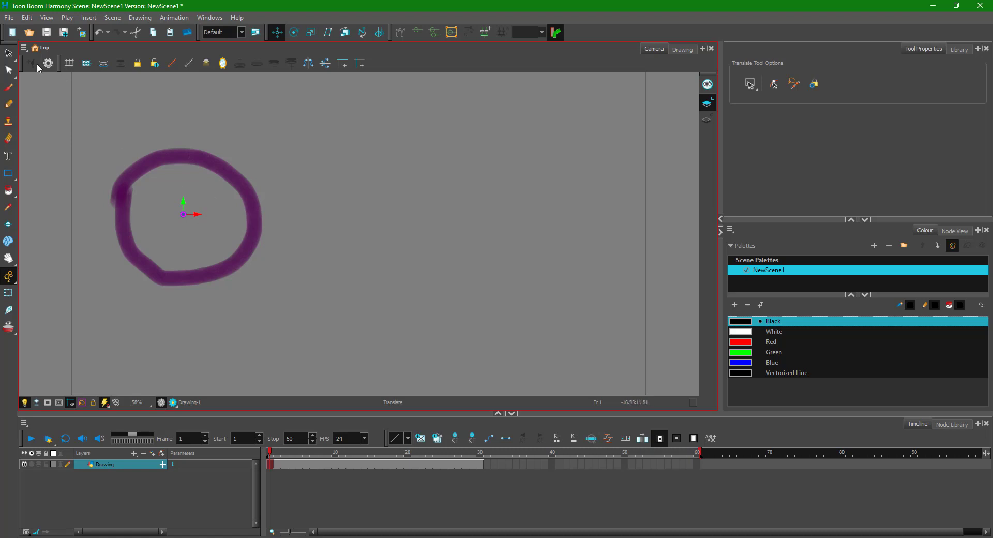
click(8, 293)
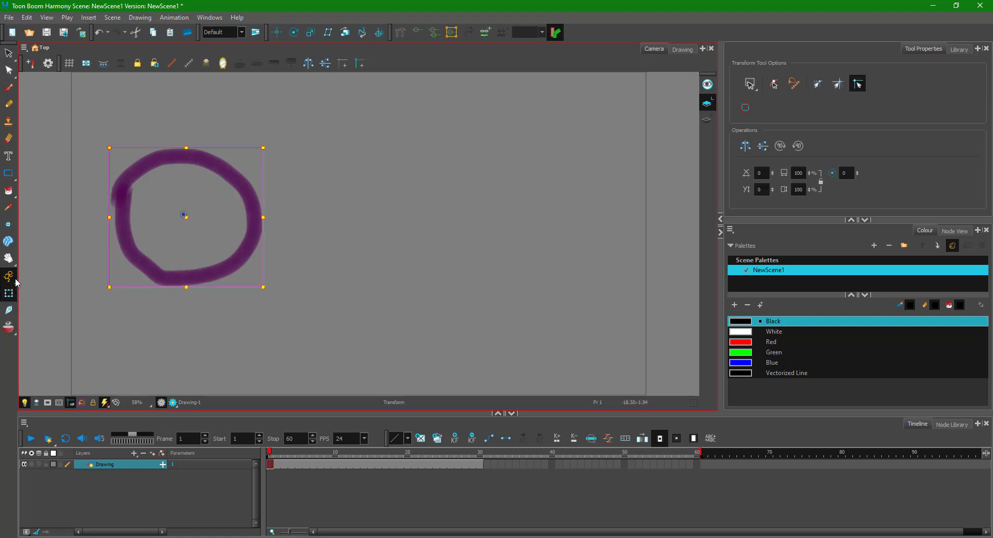
Step: Open the Coord. And Control Points view and turn off the layer's separate position option
click(978, 48)
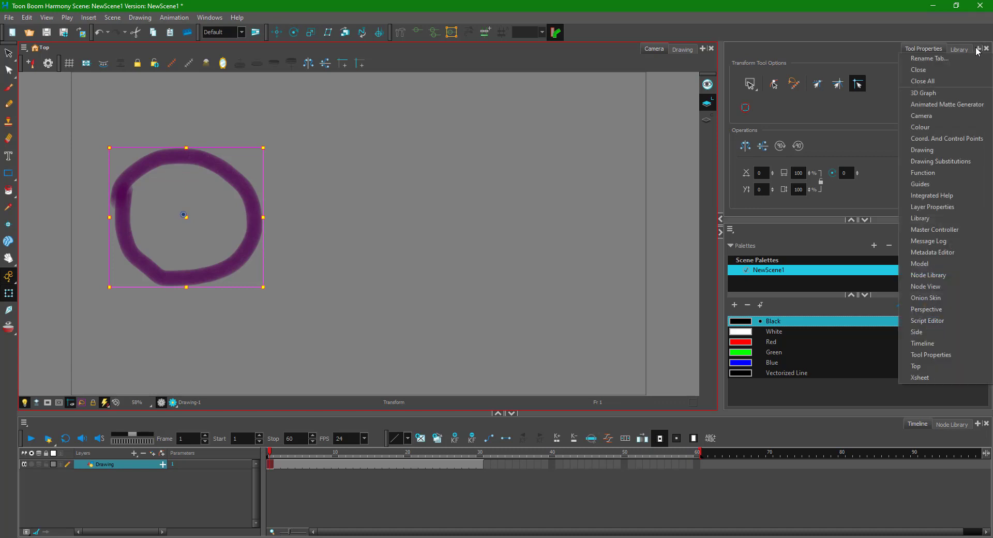
click(939, 140)
click(785, 106)
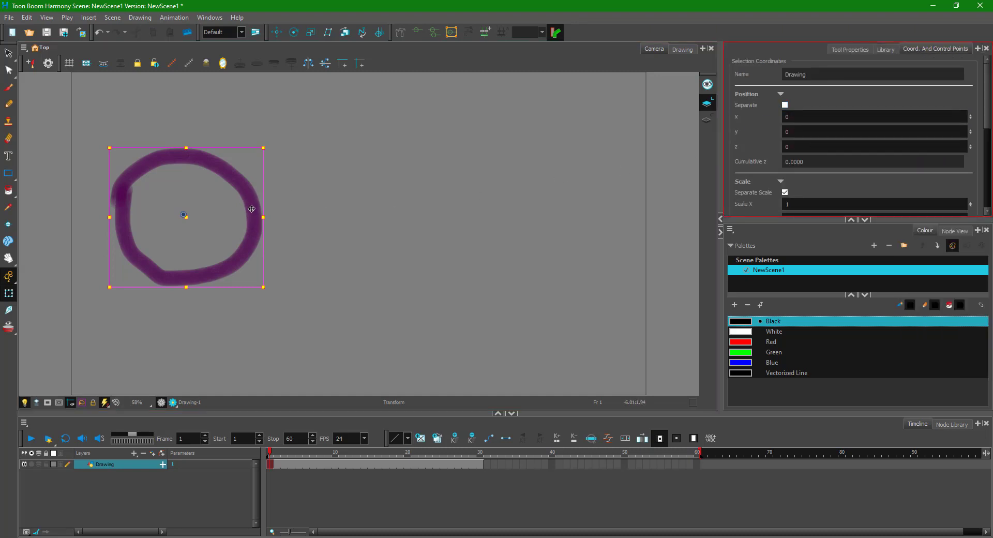
Step: Keyframe the circle at about 0.09 W, 1.1 S on frame 1 and about 17.4 E, 1.15 S on frame 30
drag(246, 206, 245, 221)
drag(275, 455, 480, 456)
drag(243, 227, 563, 228)
Step: Raise the circle to about 8.6 E, 4.2 N at frame 15 and scrub back to frame 1
click(371, 455)
drag(402, 207, 407, 135)
drag(401, 453, 219, 486)
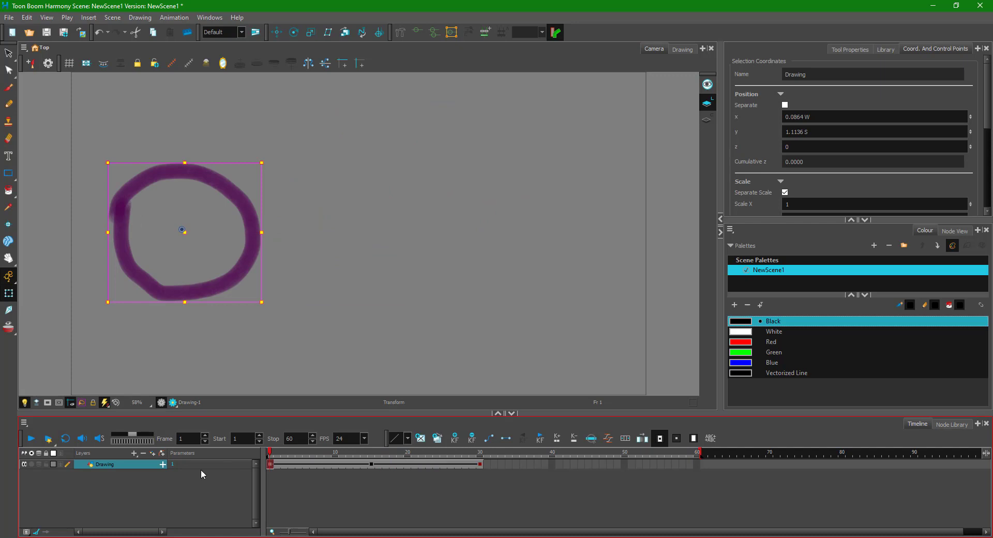
Step: Show the Drawing layer's motion path control in the camera view
click(46, 18)
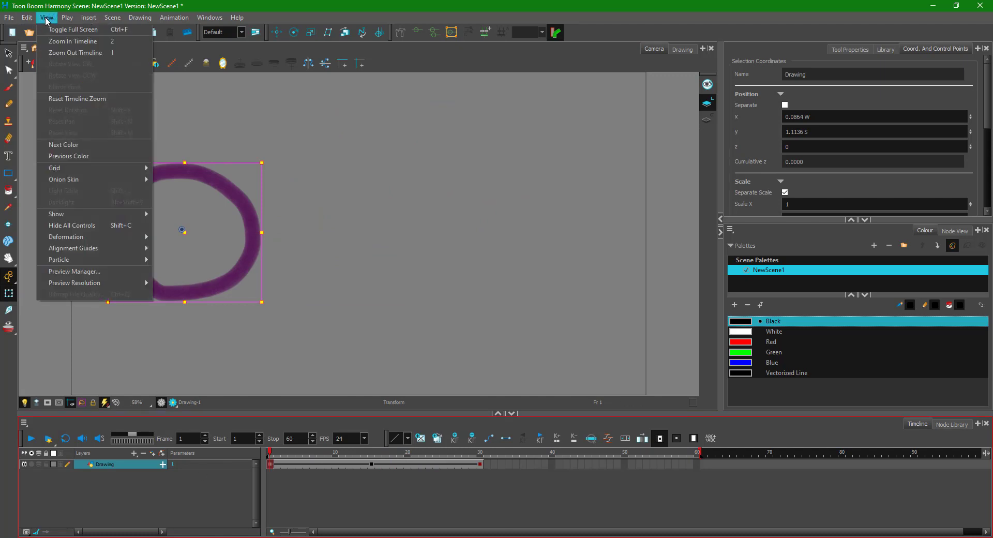
mouse_move(78, 214)
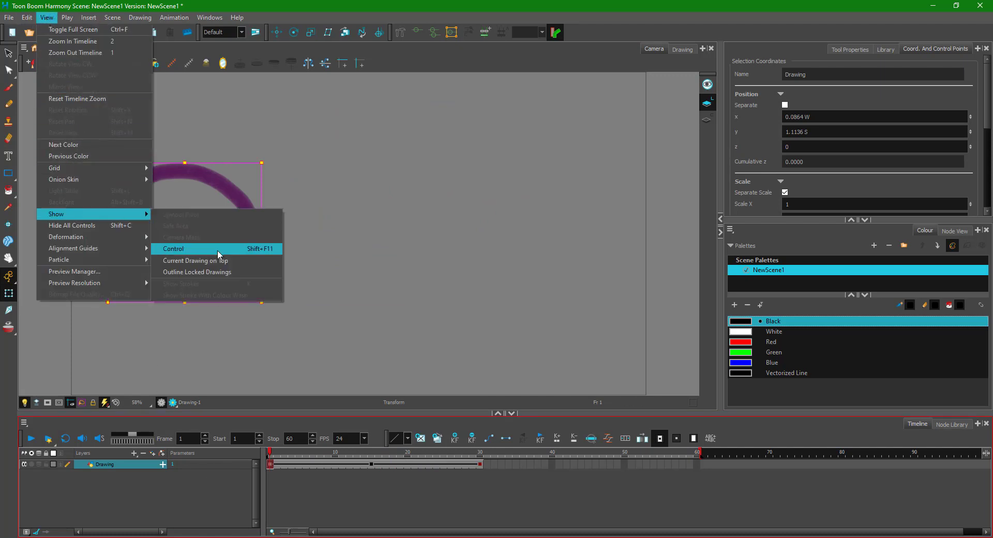
click(202, 249)
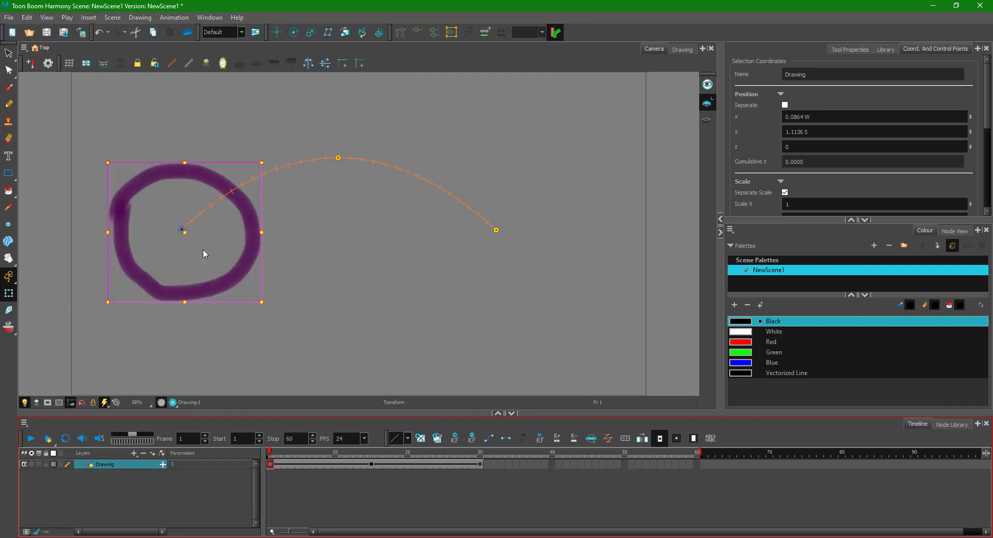
Step: Lower the circle at frame 1 to about 0.09 E, 2.6 S and scrub through the start of the motion
click(321, 464)
click(389, 464)
drag(458, 461, 248, 454)
drag(236, 220, 239, 240)
click(322, 459)
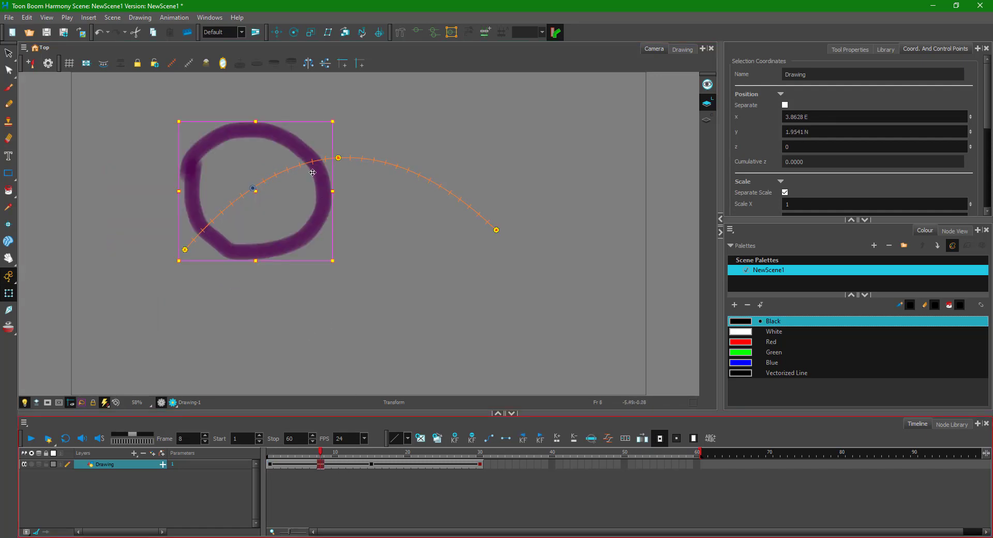
drag(321, 459, 244, 455)
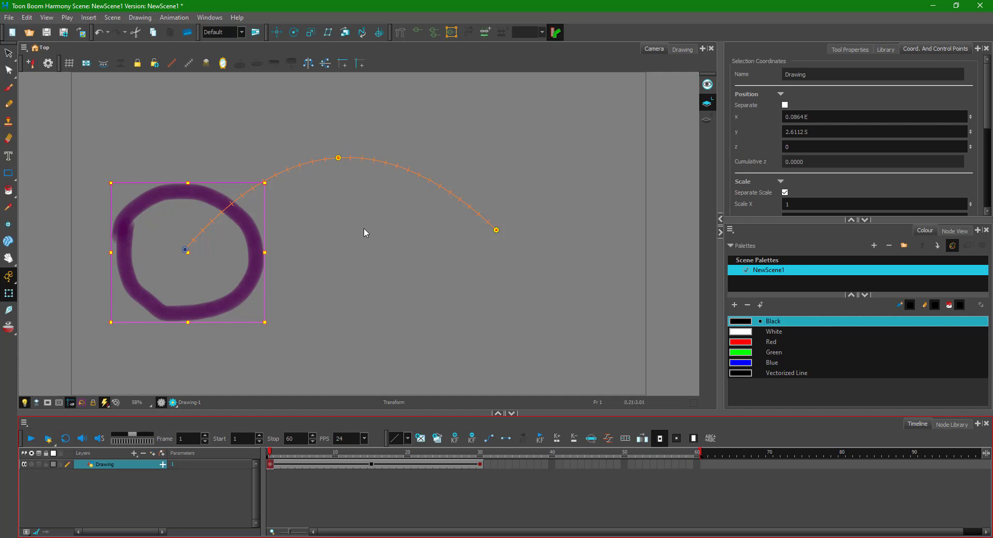
Step: Add the Control Point toolbar to the workspace
click(210, 17)
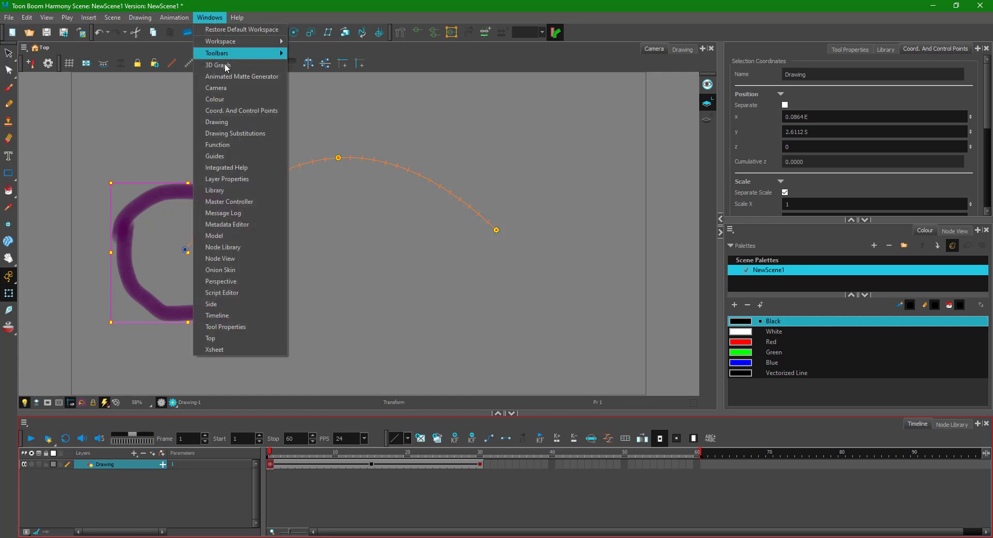
mouse_move(228, 53)
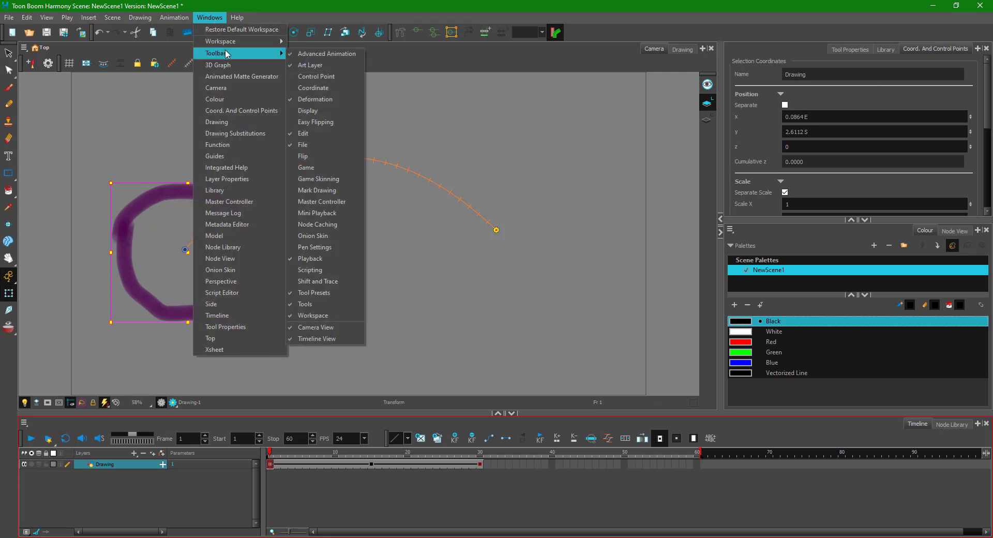
click(338, 78)
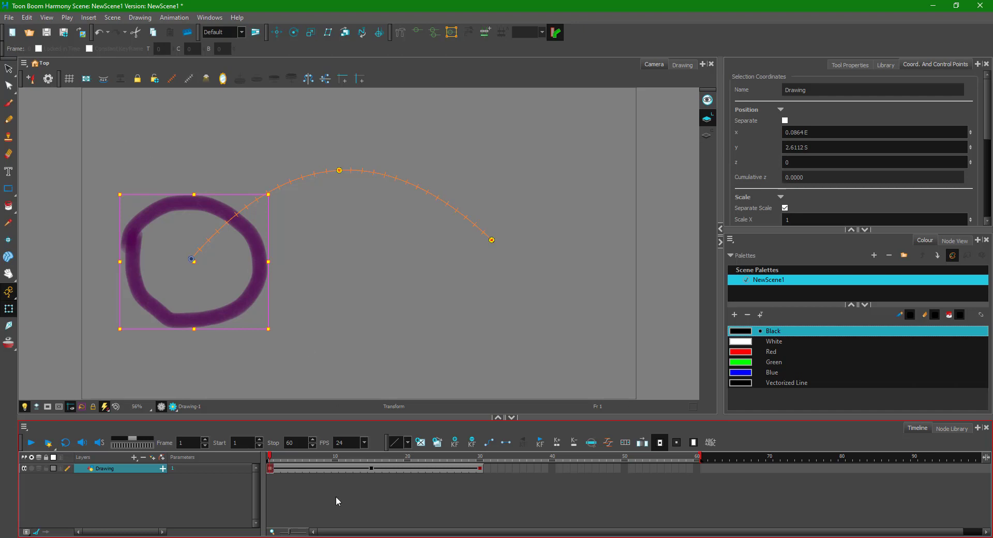
Step: Select the path's control point at frame 15 and set its continuity to -1
drag(314, 459, 270, 459)
click(339, 171)
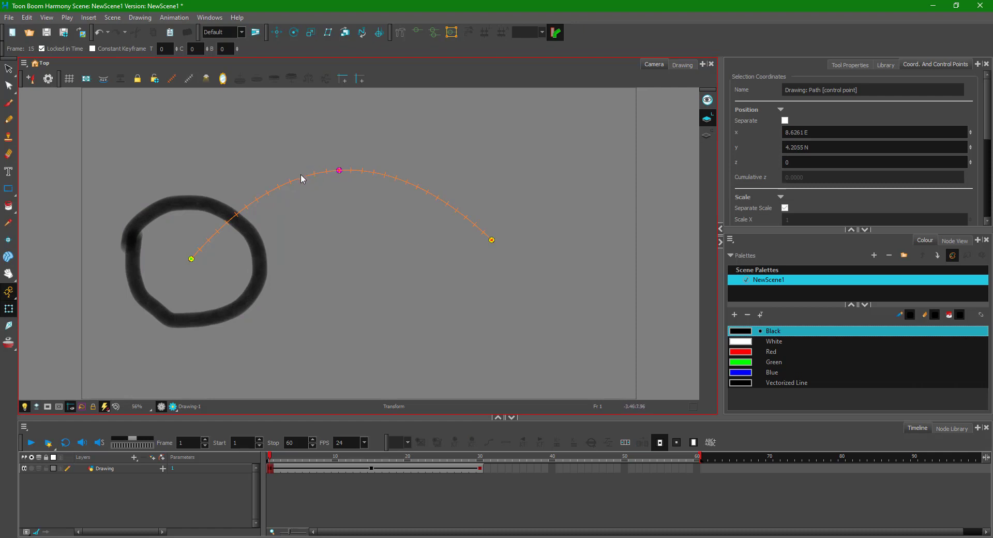
click(186, 48)
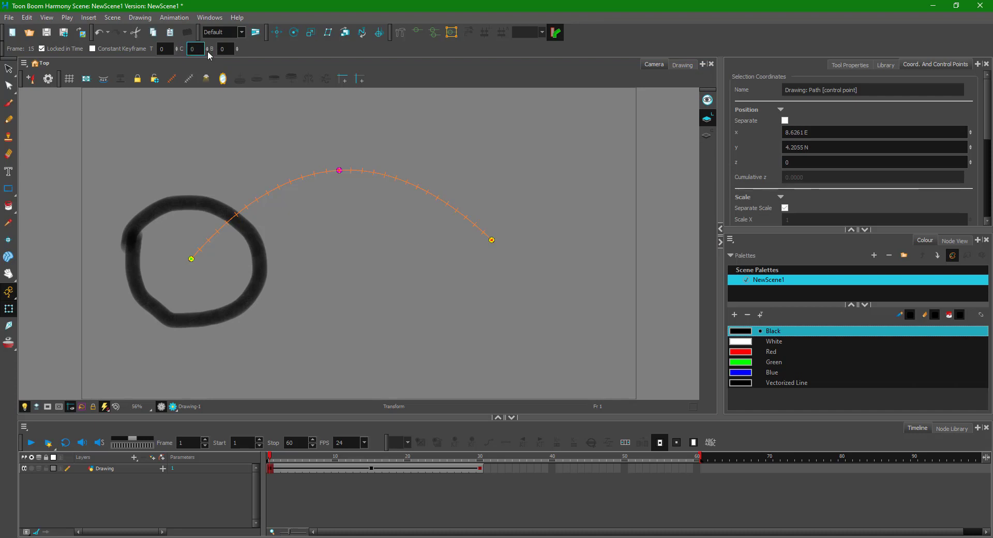
click(237, 49)
click(227, 48)
key(shift+Tab)
text(-1)
key(Return)
Step: Set the frame 15 control point's continuity to 1
drag(195, 49, 187, 48)
key(Return)
double_click(195, 49)
text(1)
key(Return)
Step: Set the frame 15 control point's continuity to -0.5
drag(198, 49, 153, 44)
text(-0.5)
key(Return)
Step: Try bias values of 1 and -1 on the frame 15 control point
click(231, 49)
drag(224, 48, 207, 48)
text(1)
key(Return)
drag(227, 48, 211, 45)
text(1)
key(Return)
Step: Set the frame 15 control point's tension to 1
click(165, 49)
text(1)
key(Return)
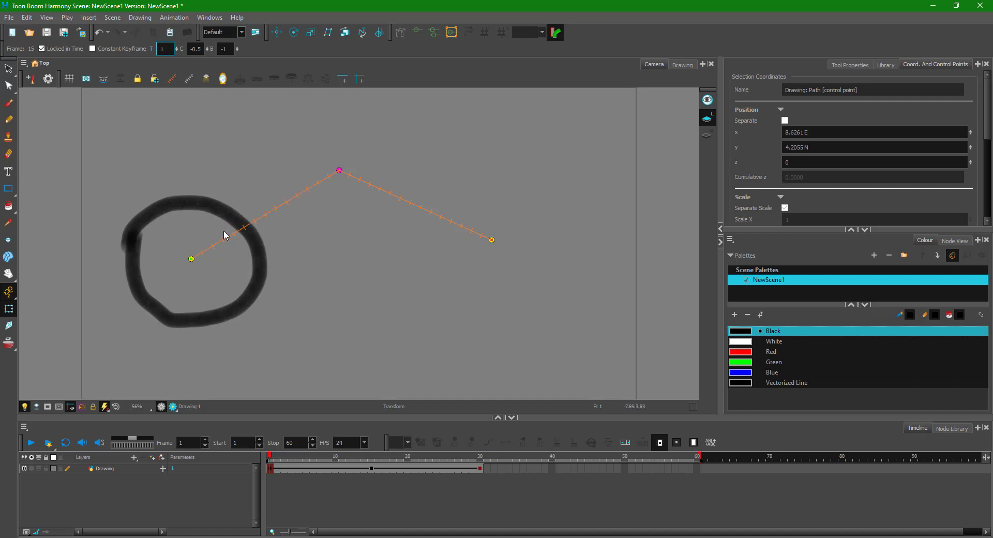
Step: Set the frame 15 control point's tension to -1 and its bias to 0
drag(166, 48, 152, 49)
text(-1)
key(Return)
click(217, 51)
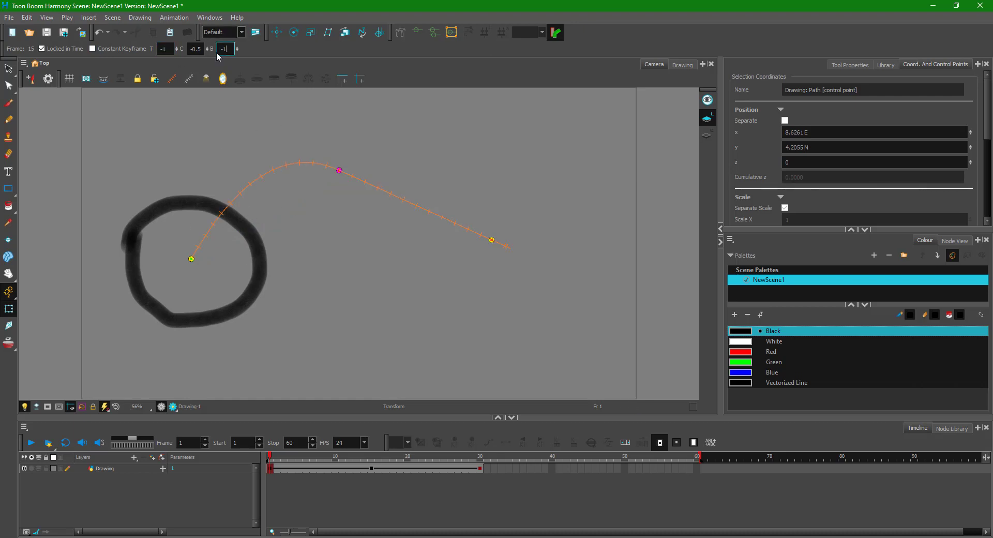
drag(229, 47, 206, 46)
text(0)
key(Return)
key(shift+Tab)
key(shift+Tab)
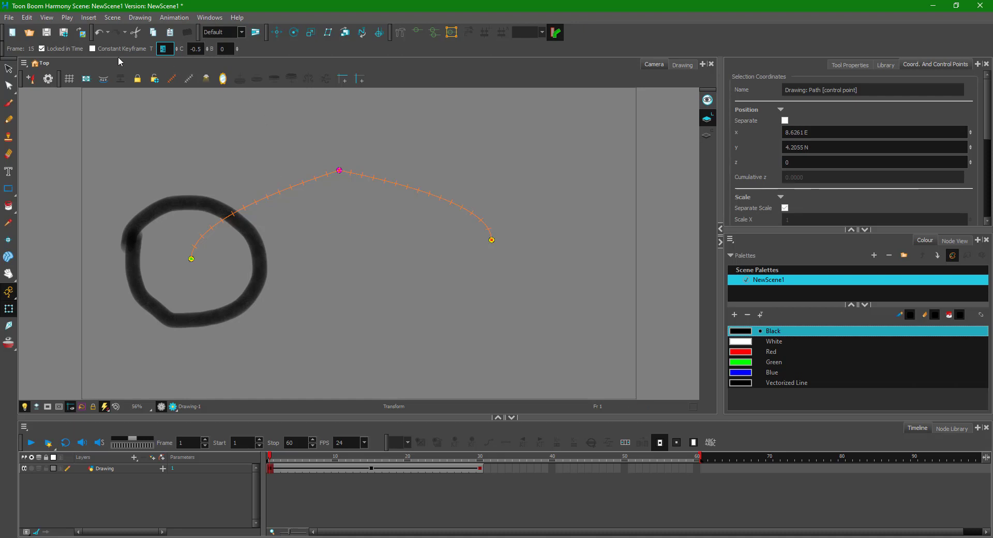
Step: Add a control point on the path after the frame 15 keyframe and move it outward toward the path's end
click(384, 182)
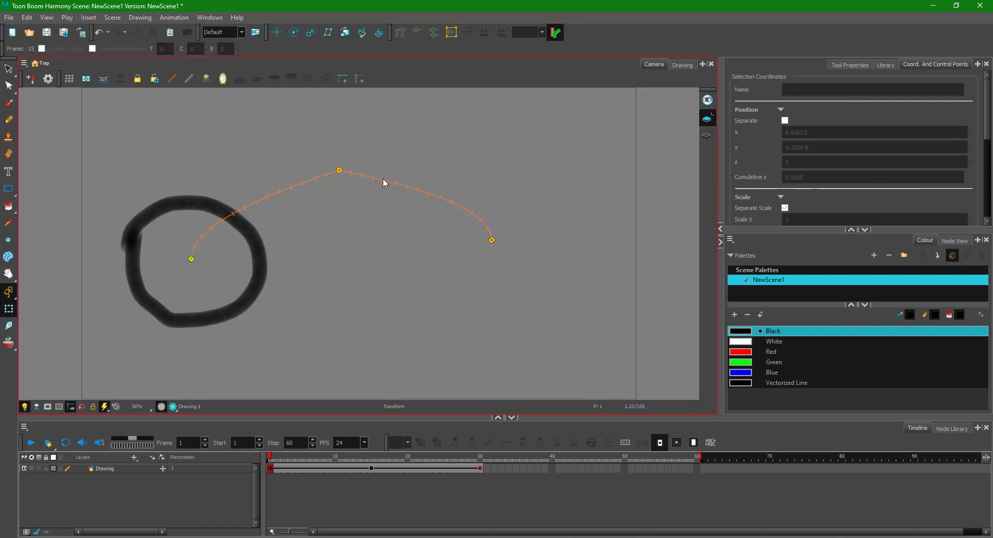
click(384, 181)
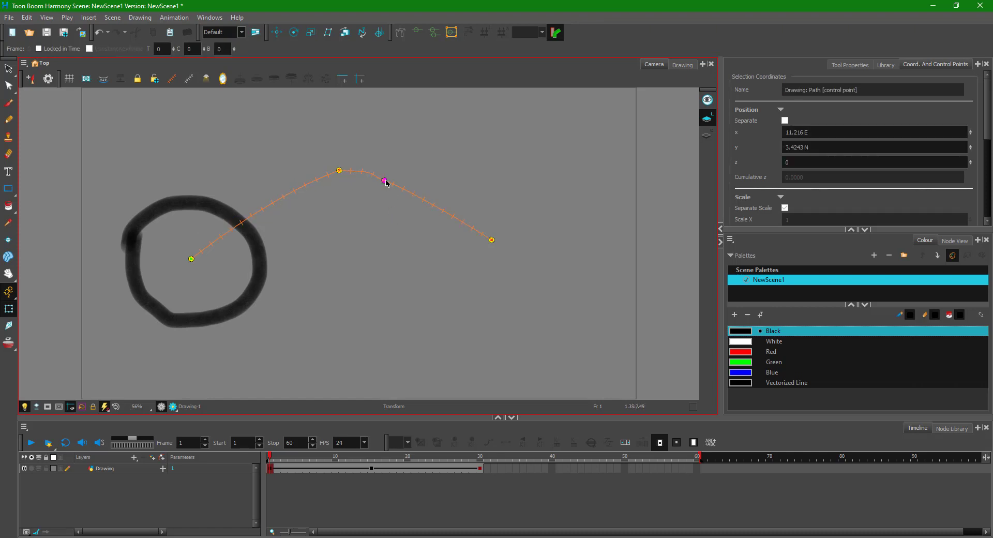
drag(385, 182, 437, 176)
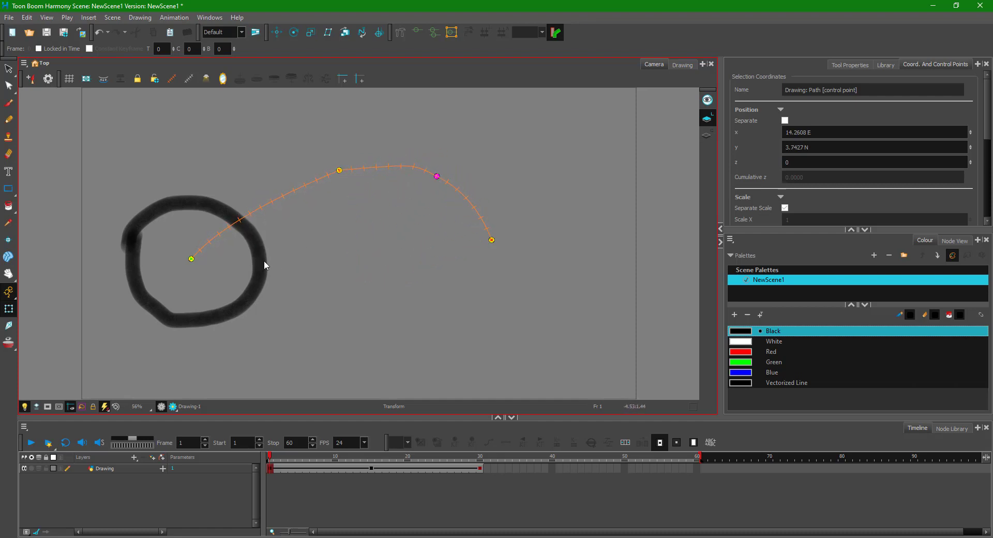
Step: Add a control point before the frame 15 keyframe and move it down to about 5.5 E, 3.2 S
click(258, 208)
drag(259, 209, 291, 273)
mouse_move(274, 463)
mouse_down()
mouse_move(455, 464)
mouse_move(251, 456)
mouse_move(473, 447)
mouse_move(246, 449)
mouse_up()
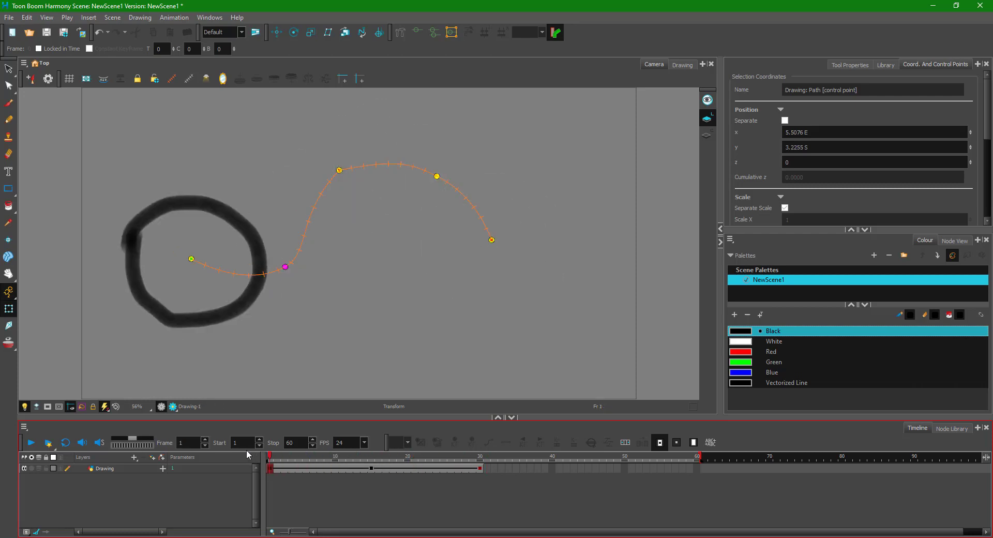
Step: Make the frame 15 keyframe constant and scrub the frames between it and frame 30
click(339, 170)
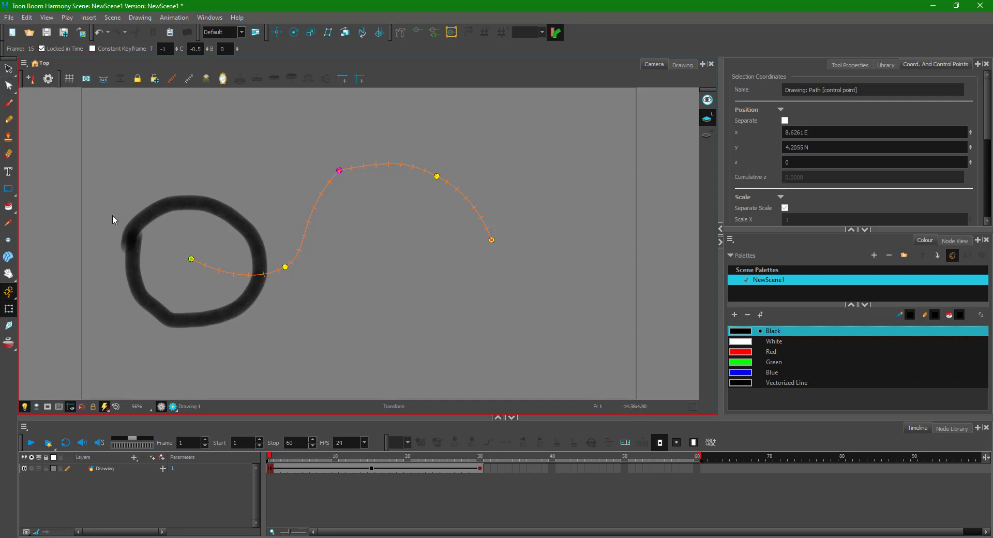
click(92, 49)
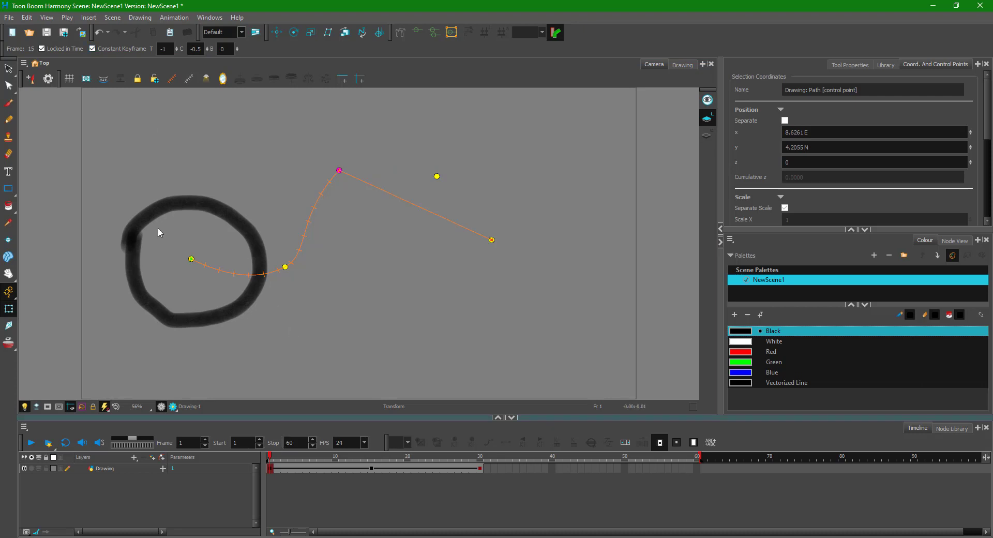
click(372, 468)
mouse_move(435, 473)
mouse_down()
mouse_move(488, 477)
mouse_move(373, 469)
mouse_up()
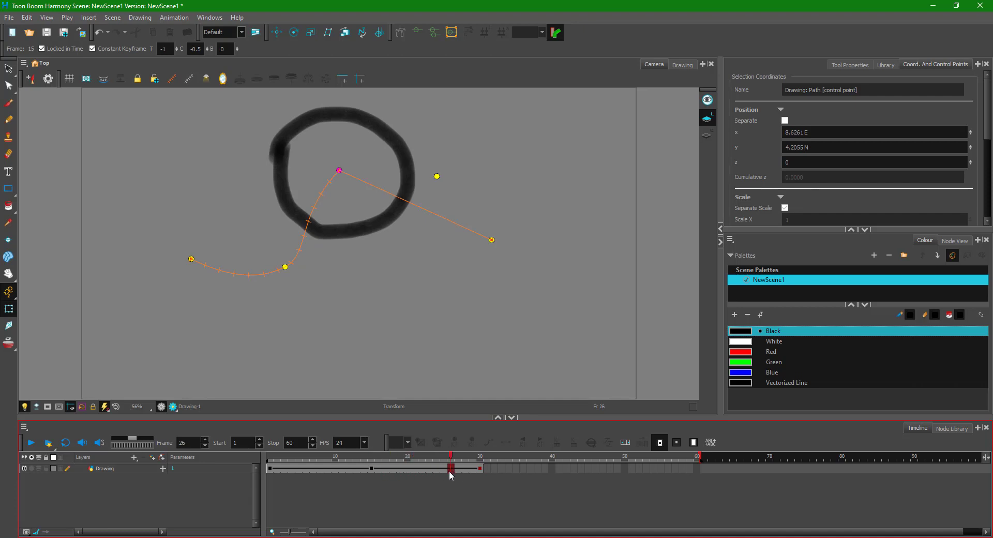
mouse_move(374, 469)
mouse_down()
mouse_move(486, 469)
mouse_move(306, 480)
mouse_move(504, 477)
mouse_up()
Step: Extend the drawing's exposure to frame 39 and move the circle there to about 16.4 E, 5.2 N
click(547, 468)
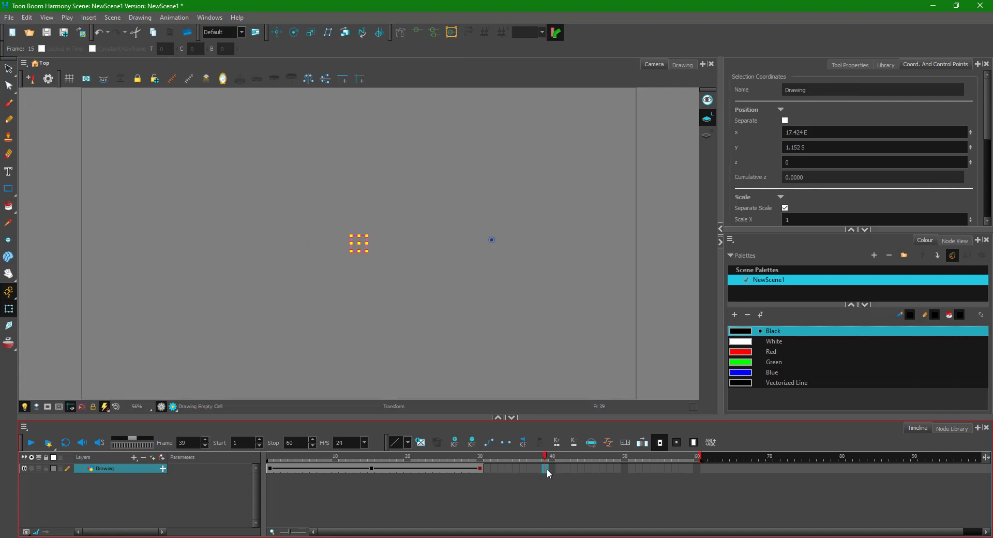
key(F5)
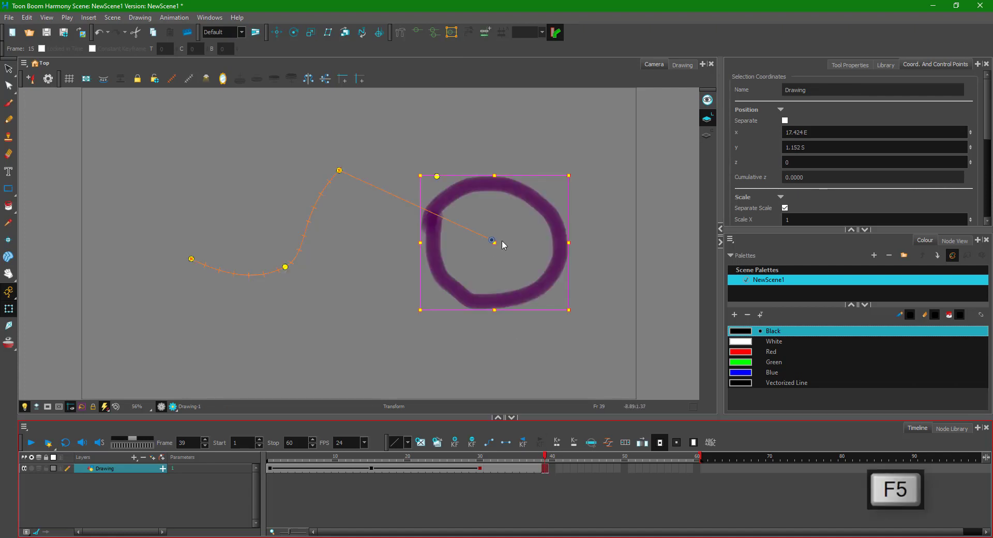
drag(502, 240, 483, 158)
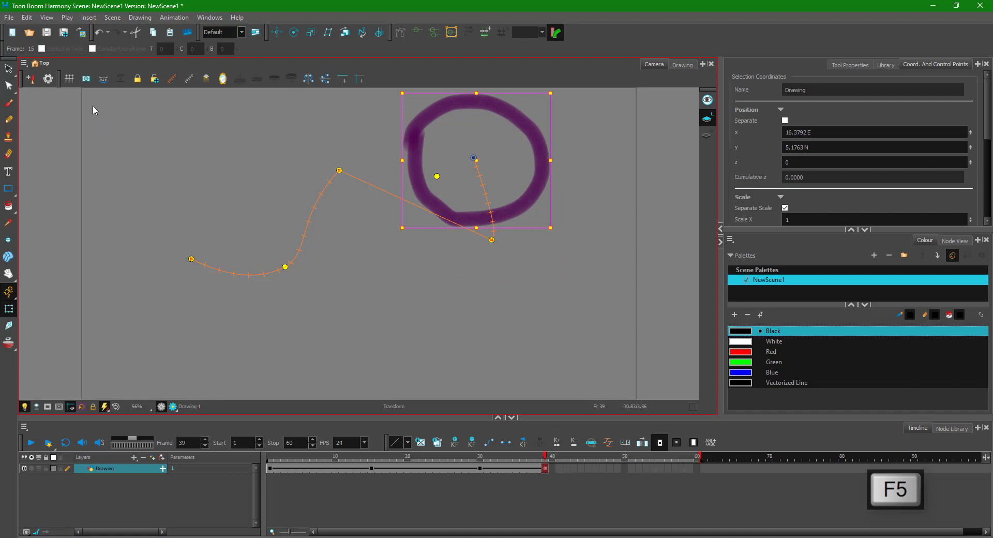
Step: Make the frame 30 keyframe constant and play the animation from frame 1
click(491, 240)
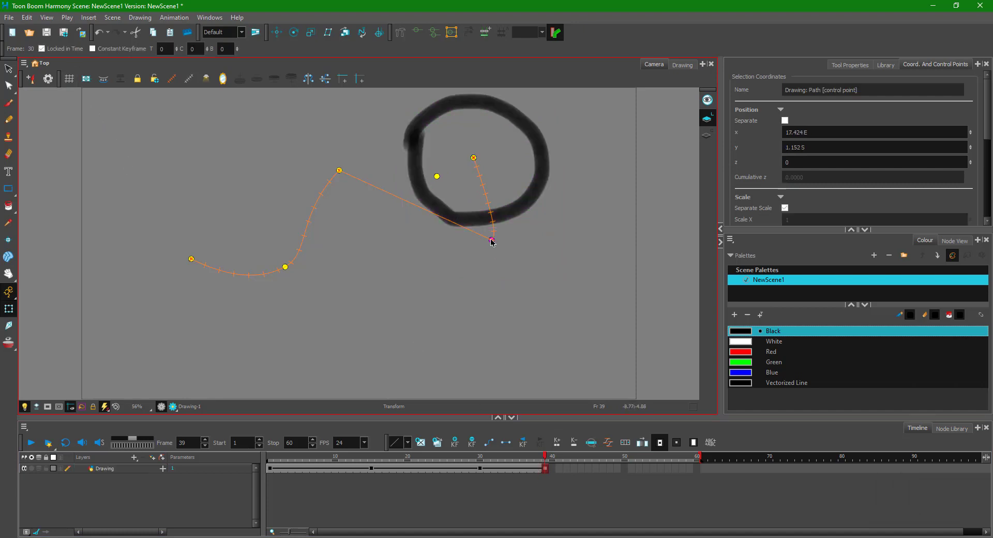
click(93, 48)
drag(544, 456, 84, 464)
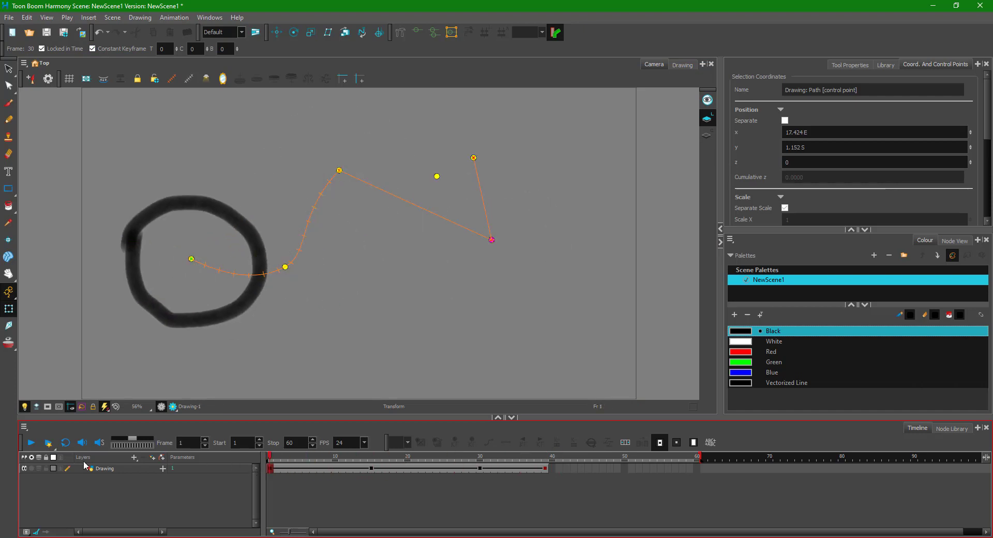
click(31, 443)
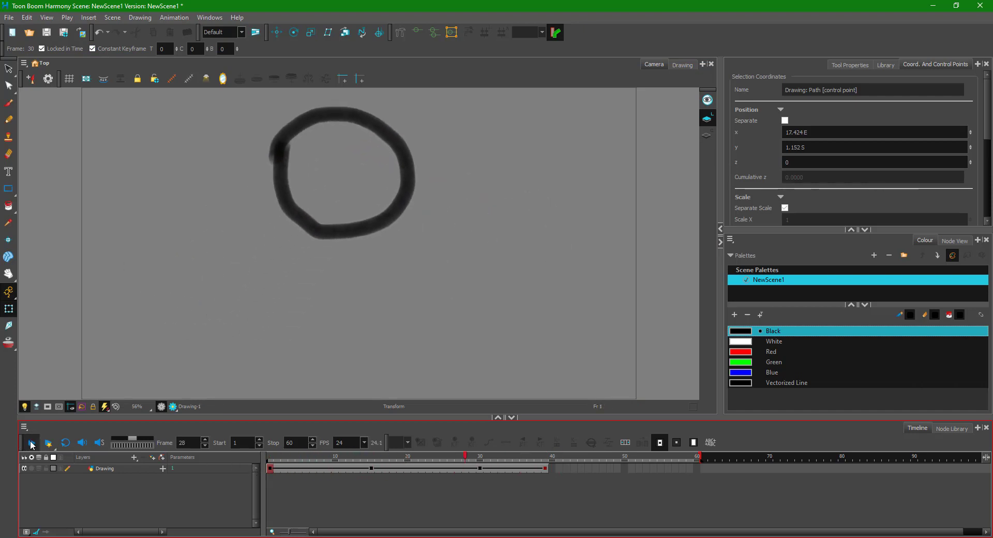
click(31, 443)
Step: Undo the last change
key(ctrl+z)
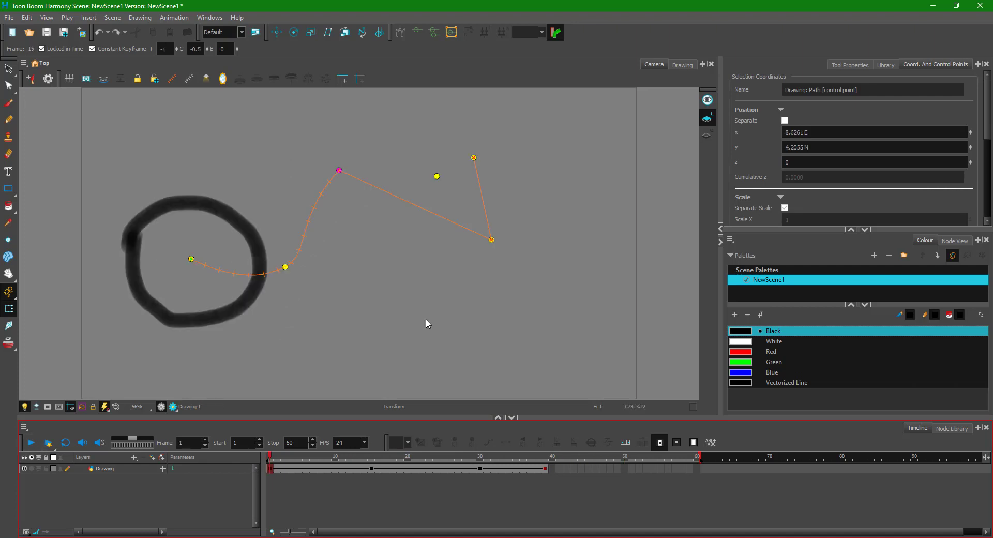